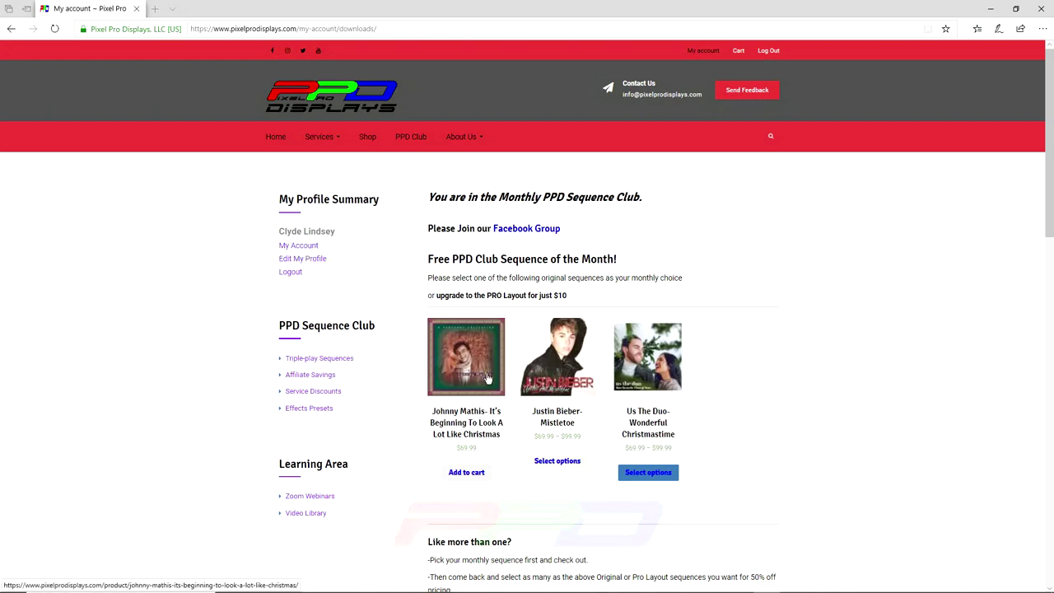
# Browse the club sequence choices and open the Us The Duo product page
pyautogui.scroll(-10, 478, 400)
pyautogui.scroll(2, 476, 399)
pyautogui.scroll(1, 478, 401)
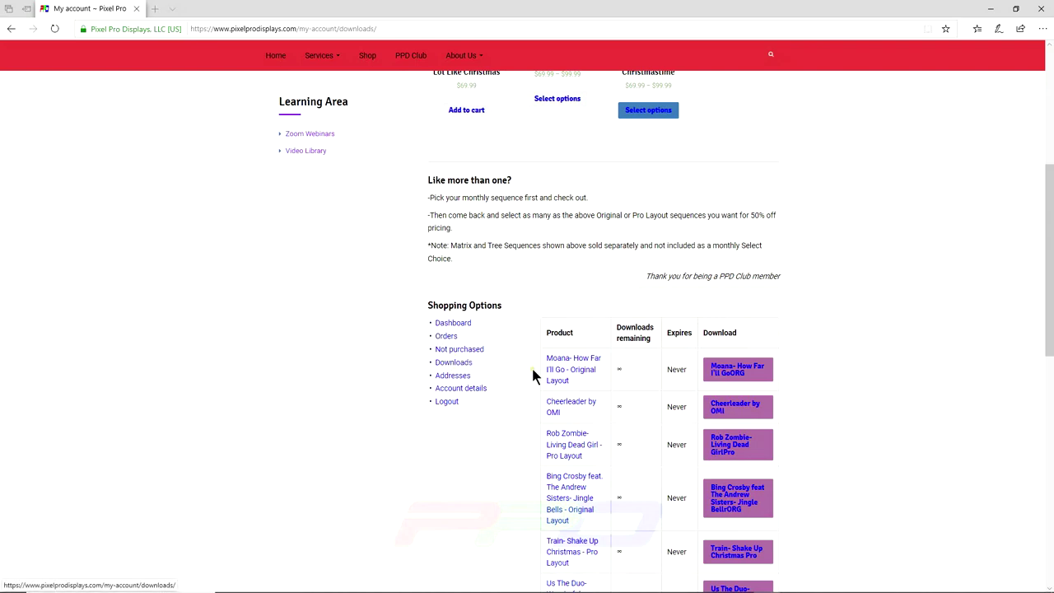
pyautogui.scroll(-4, 779, 462)
pyautogui.scroll(4, 750, 412)
pyautogui.scroll(-4, 774, 278)
pyautogui.scroll(4, 774, 277)
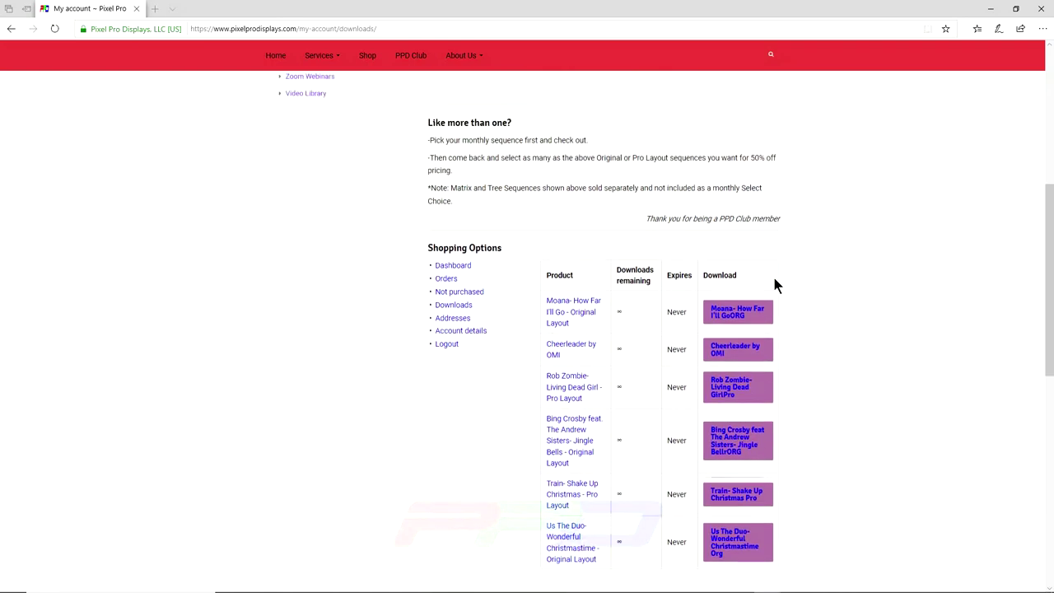
pyautogui.scroll(-2, 855, 304)
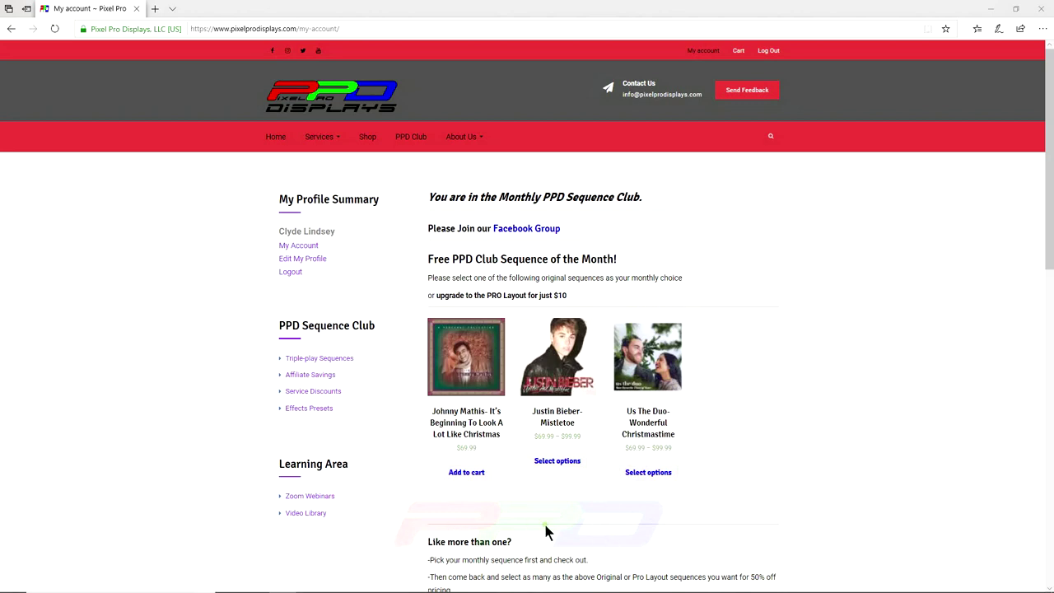
pyautogui.click(638, 476)
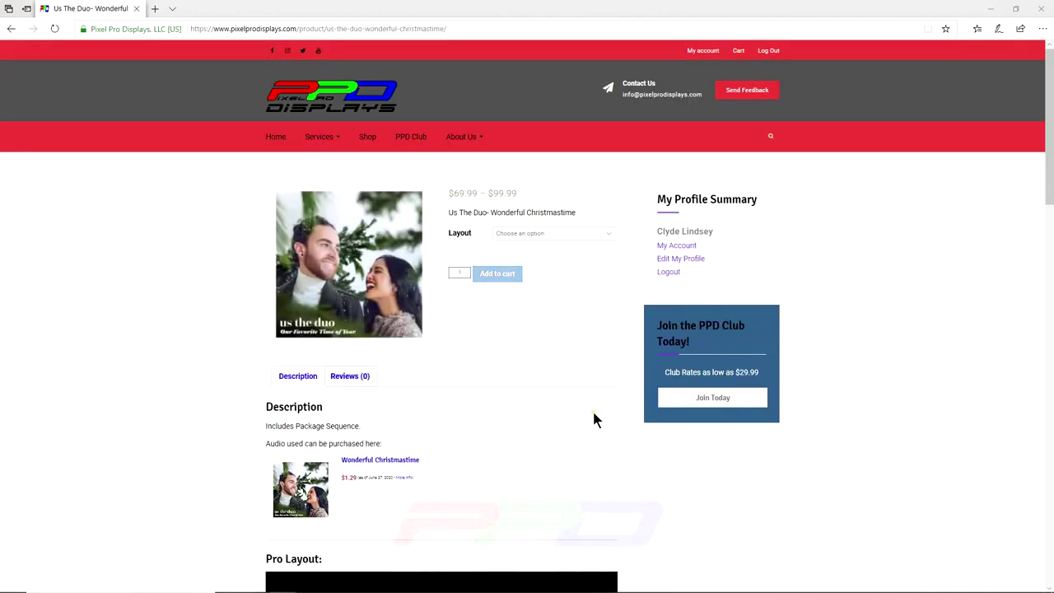
# Choose the Original Layout of Wonderful Christmastime and add it to the cart
pyautogui.click(522, 234)
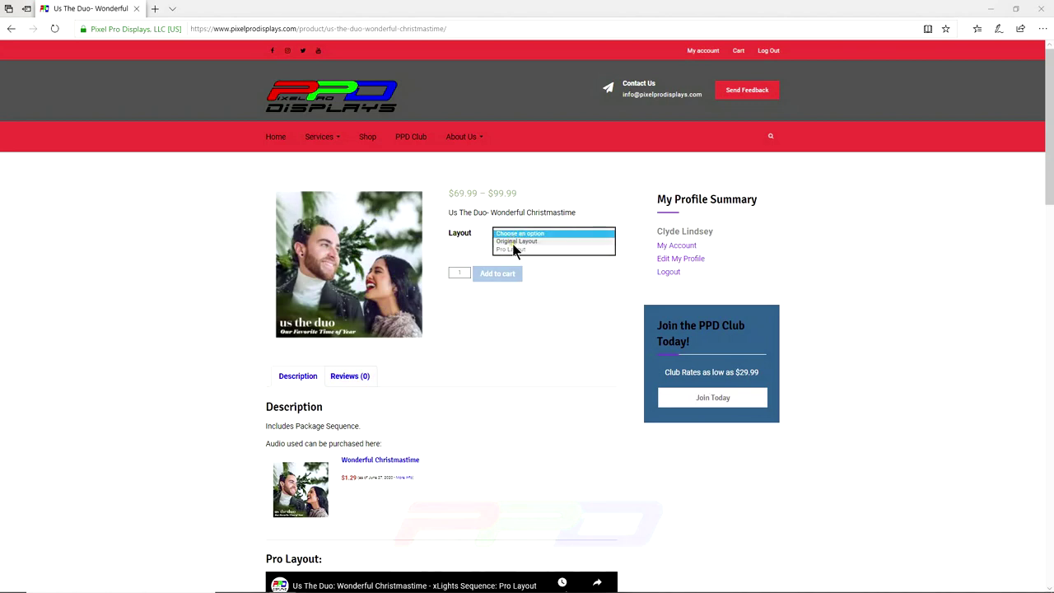
pyautogui.click(512, 241)
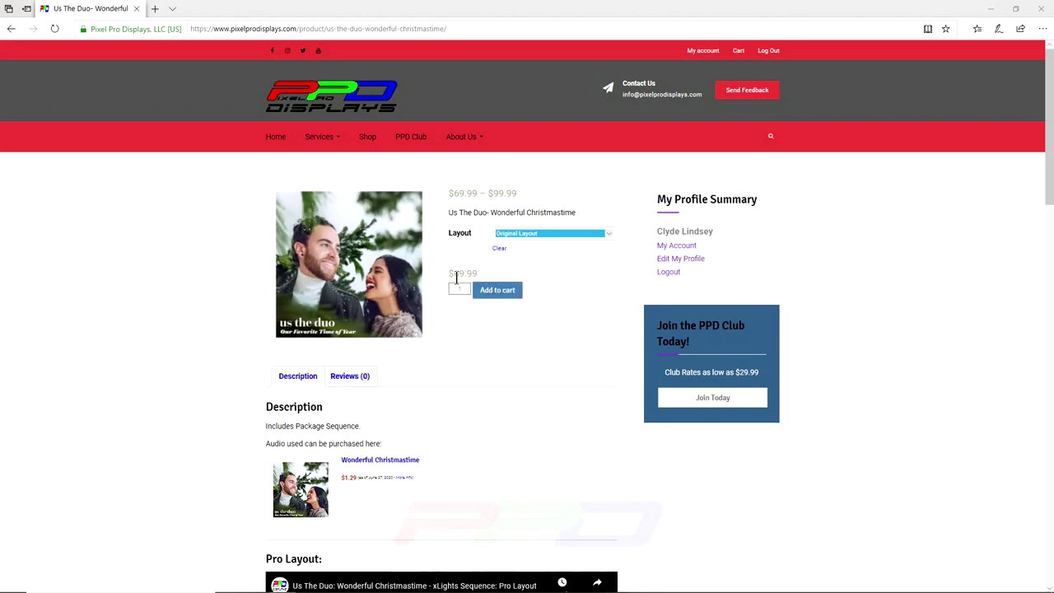
pyautogui.click(510, 237)
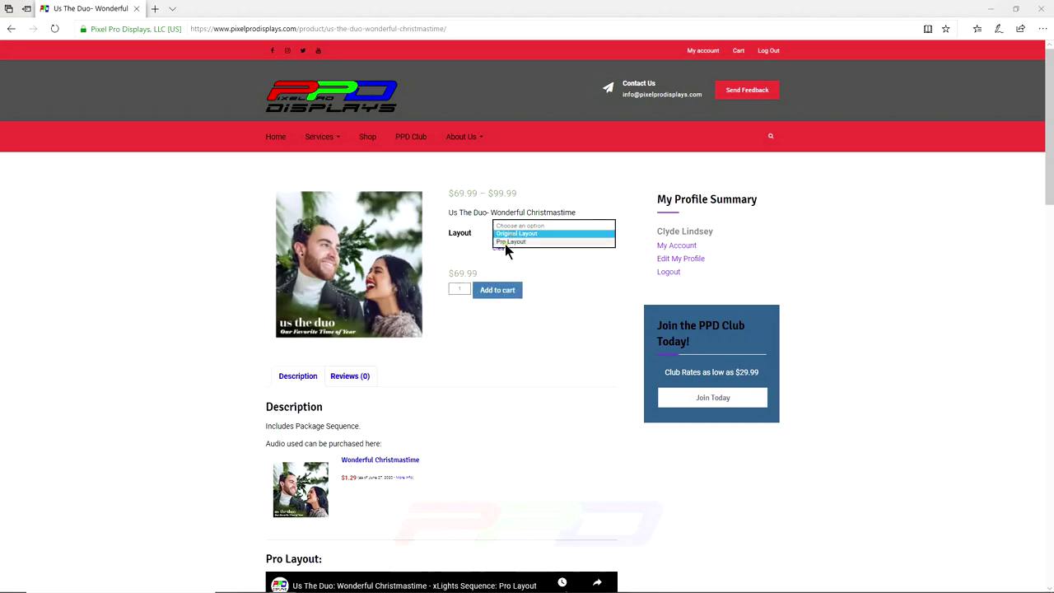
pyautogui.click(505, 242)
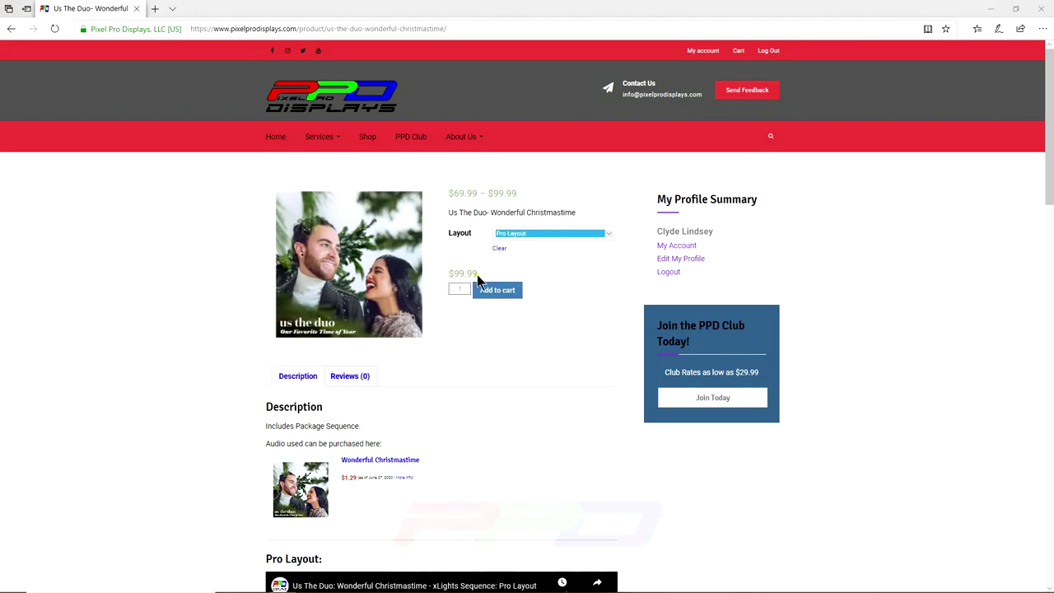
pyautogui.click(516, 237)
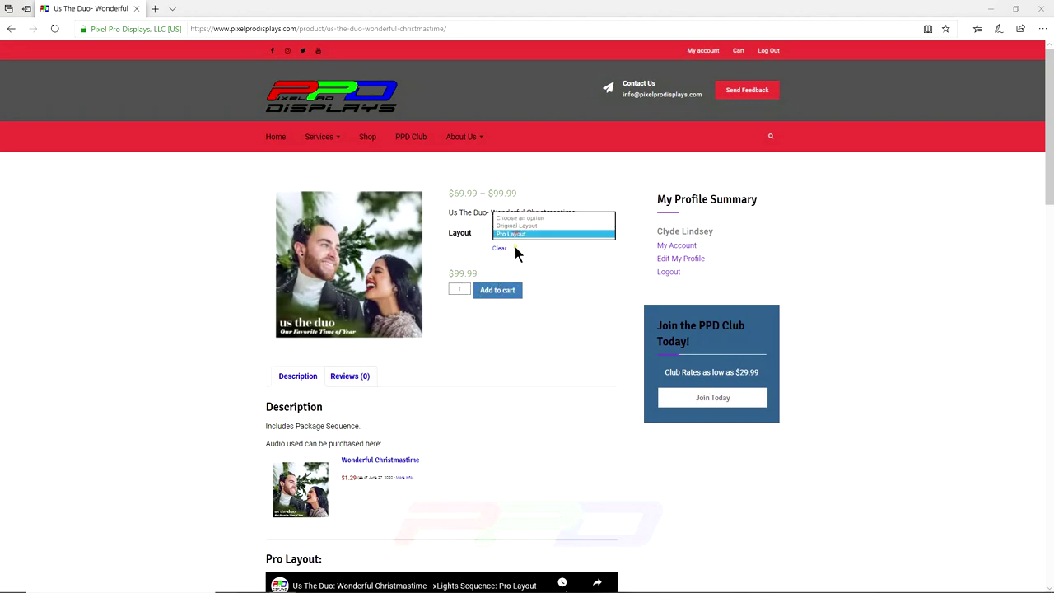
pyautogui.click(510, 226)
pyautogui.click(484, 290)
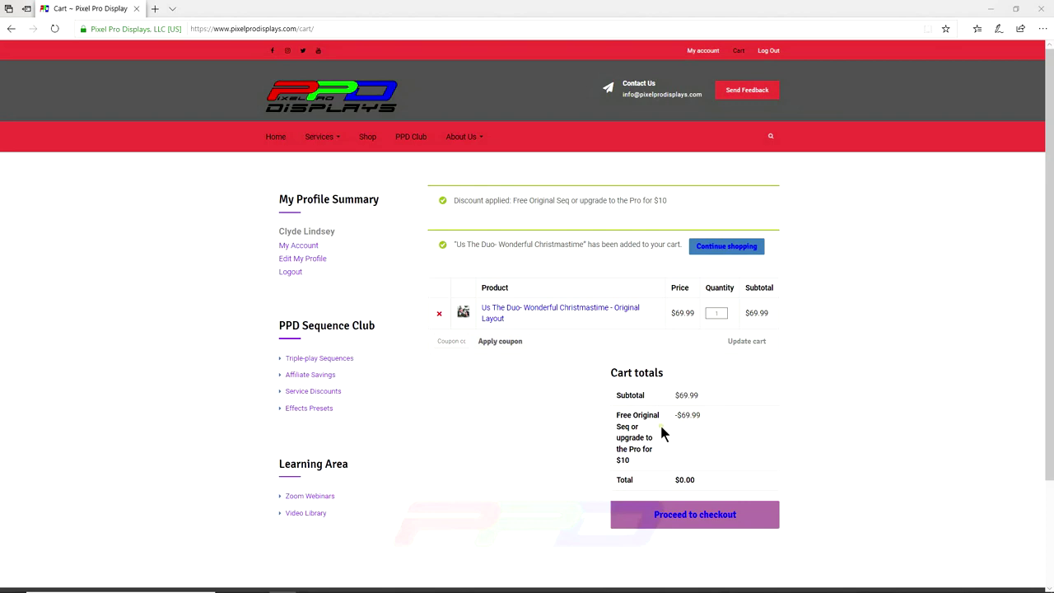
# Remove the Wonderful Christmastime Original Layout item, leaving the cart empty
pyautogui.moveTo(615, 416)
pyautogui.mouseDown()
pyautogui.moveTo(649, 447)
pyautogui.moveTo(617, 462)
pyautogui.mouseUp()
pyautogui.click(439, 313)
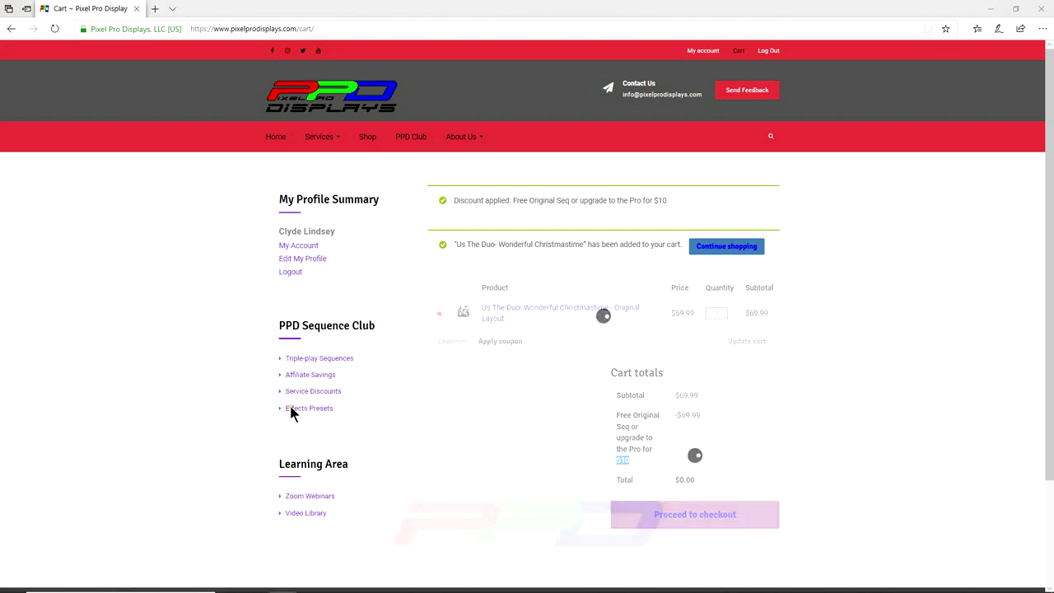
pyautogui.moveTo(294, 357); pyautogui.dragTo(303, 253)
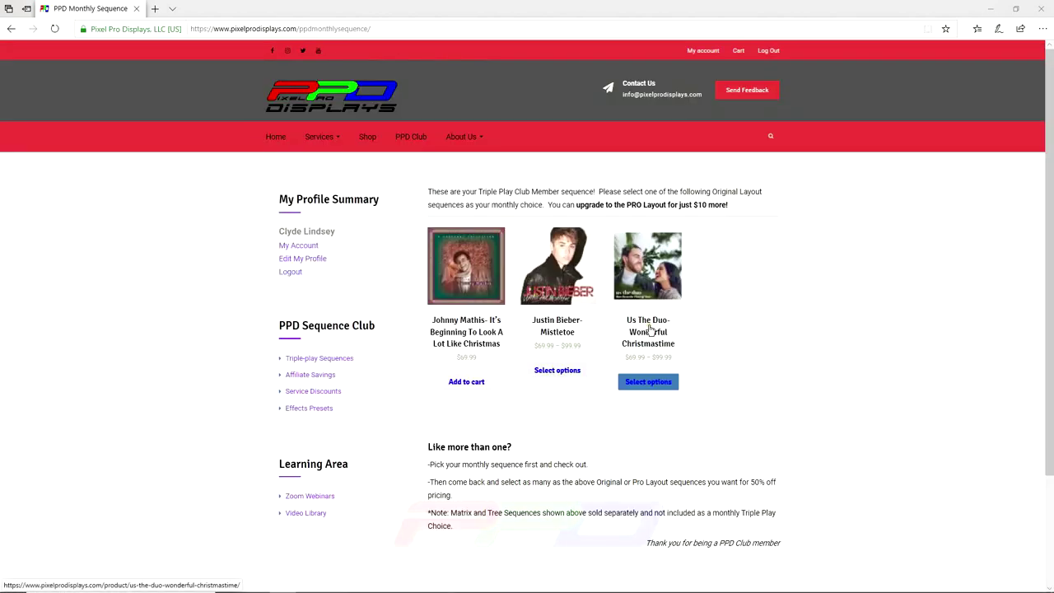
# Add Us The Duo's Pro Layout to the cart for a $10.00 total
pyautogui.click(632, 336)
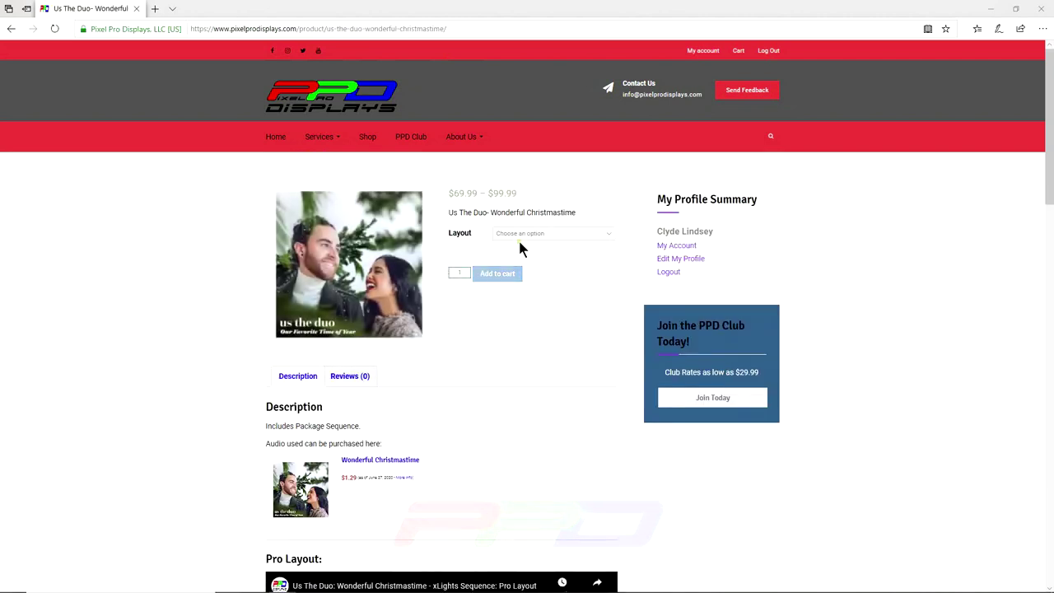
pyautogui.click(520, 235)
pyautogui.click(523, 249)
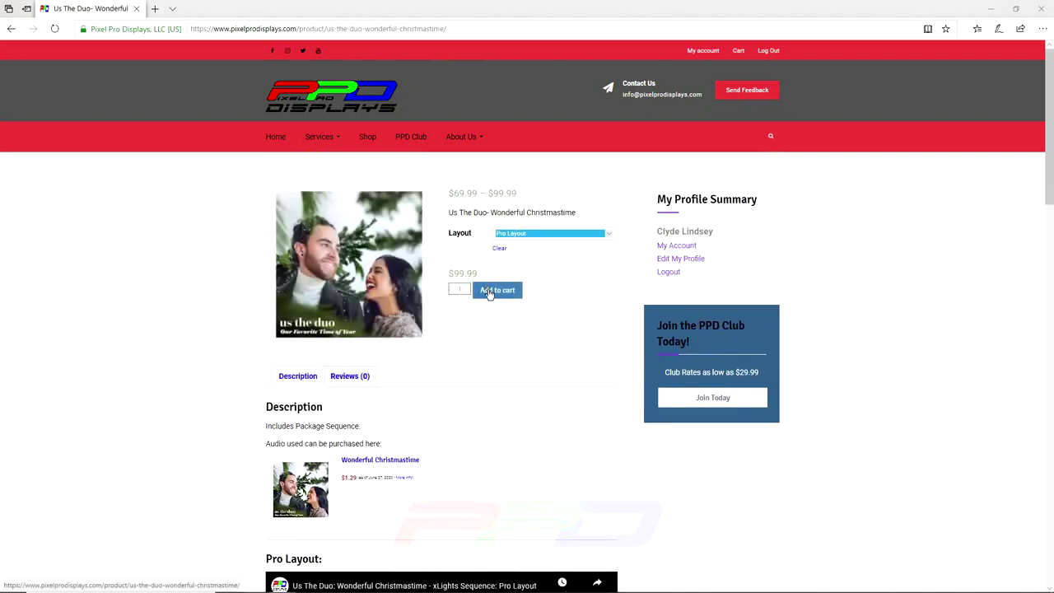
pyautogui.click(489, 293)
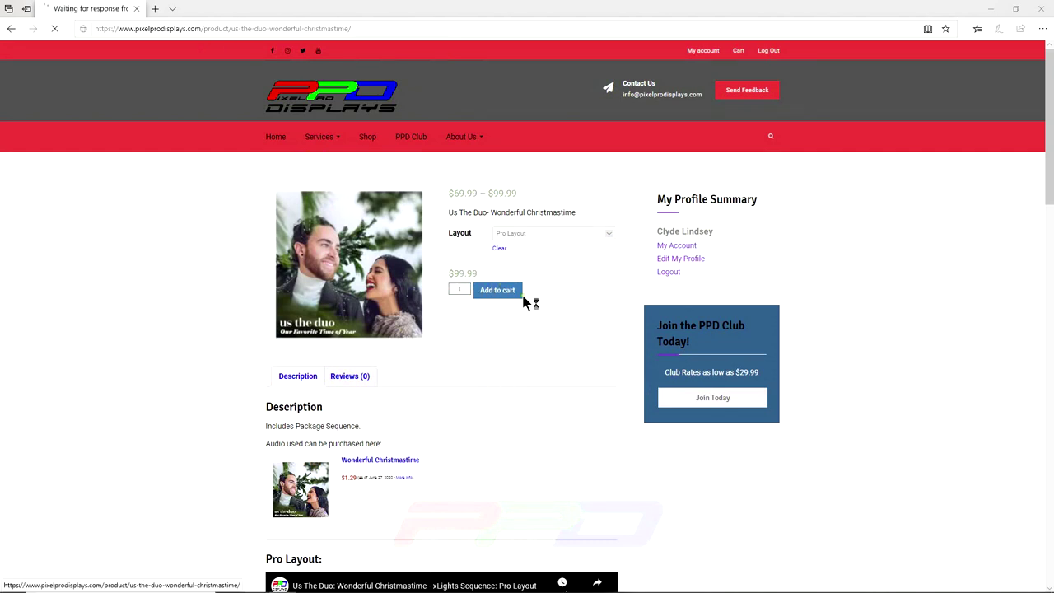
pyautogui.scroll(-3, 630, 358)
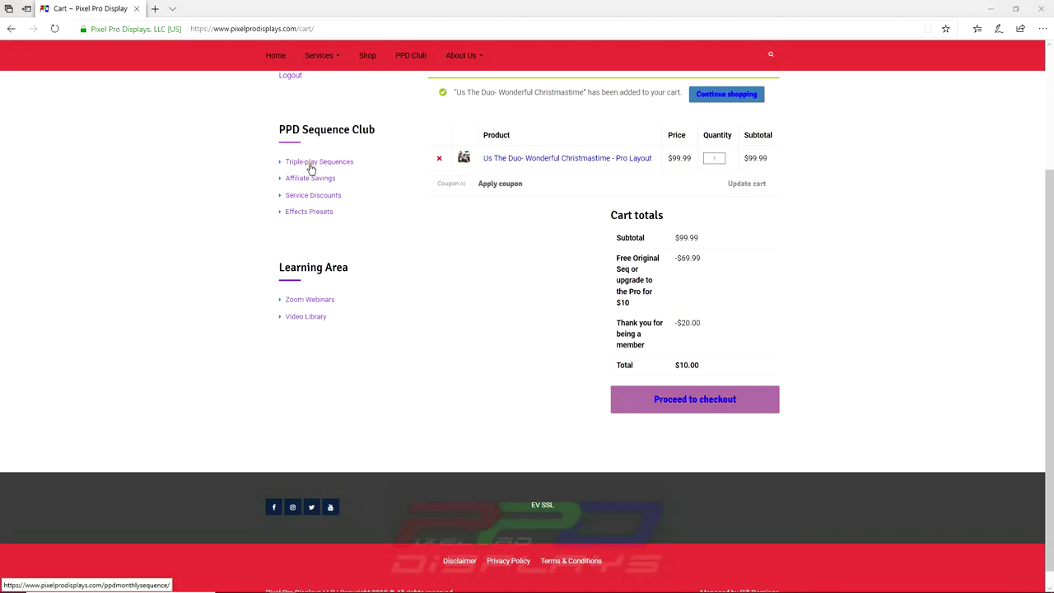
# Remove the Pro Layout item and go back to the Triple-play Sequences list
pyautogui.scroll(3, 443, 251)
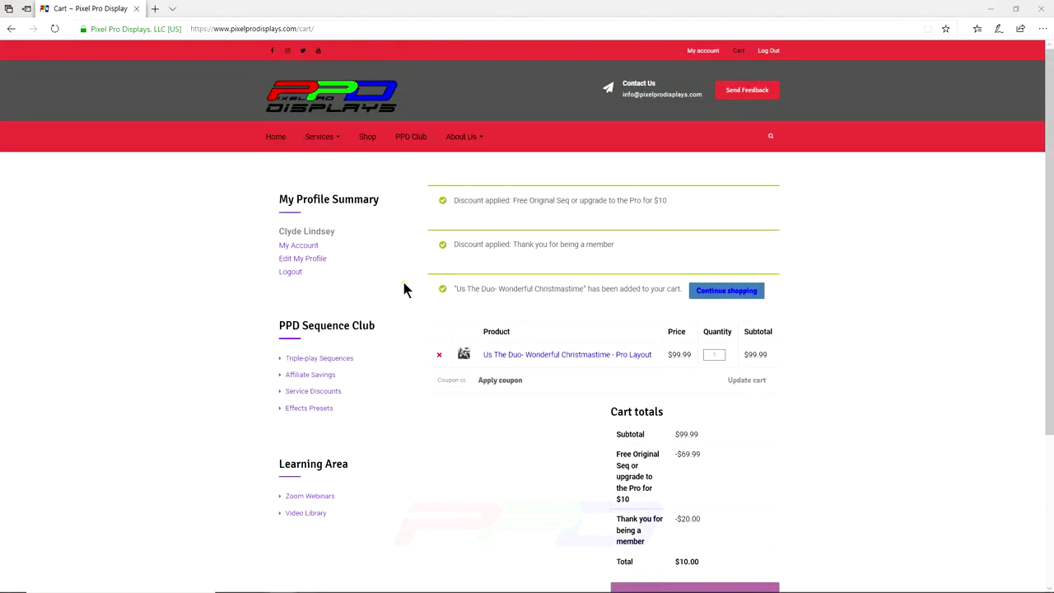
pyautogui.click(439, 355)
pyautogui.click(313, 364)
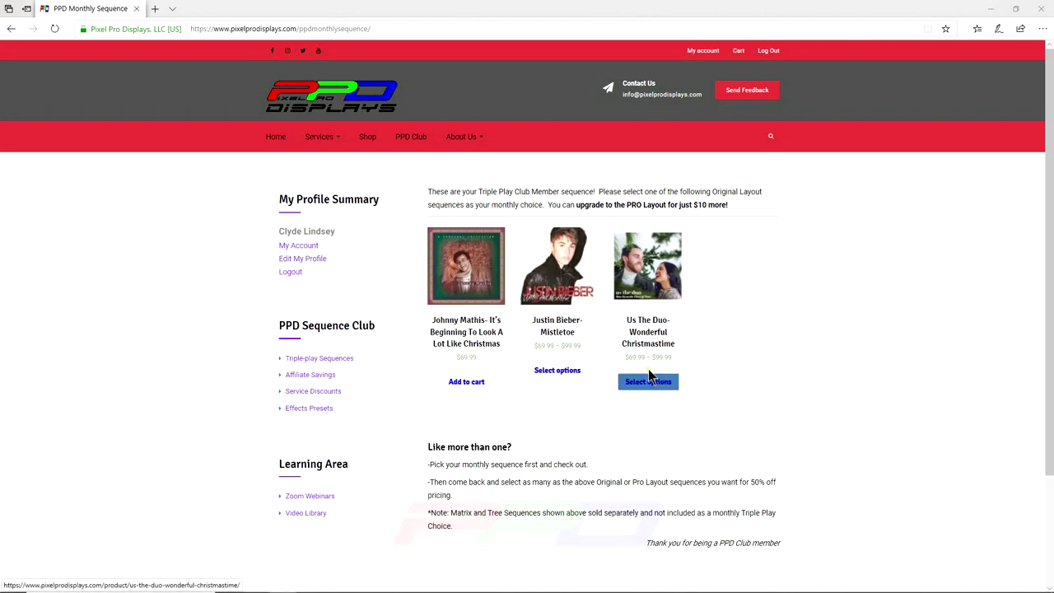
# Add Us The Duo's Original Layout back to the cart at a $0.00 total
pyautogui.click(650, 326)
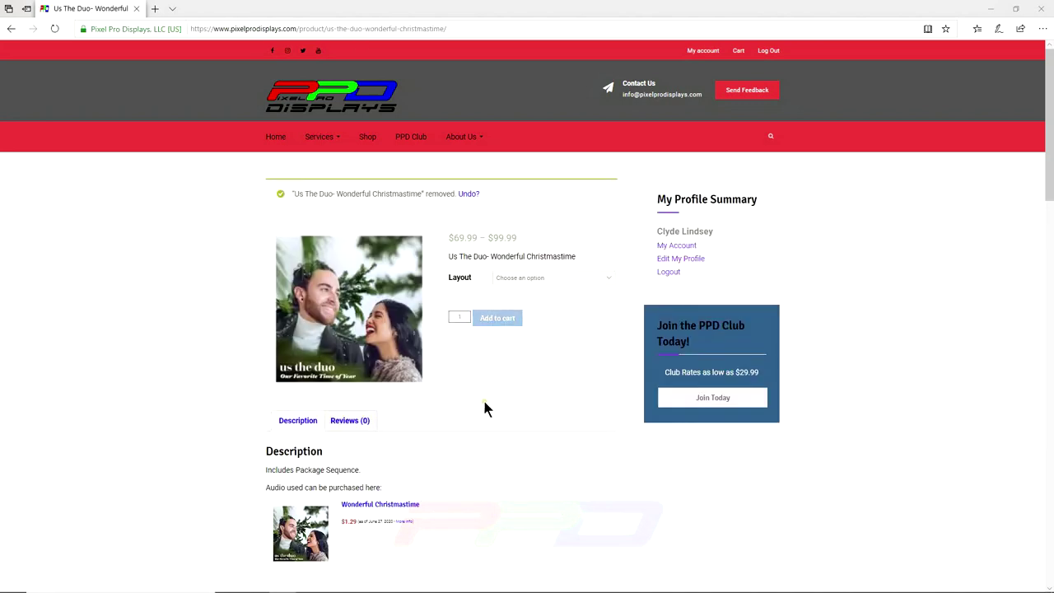
pyautogui.click(515, 278)
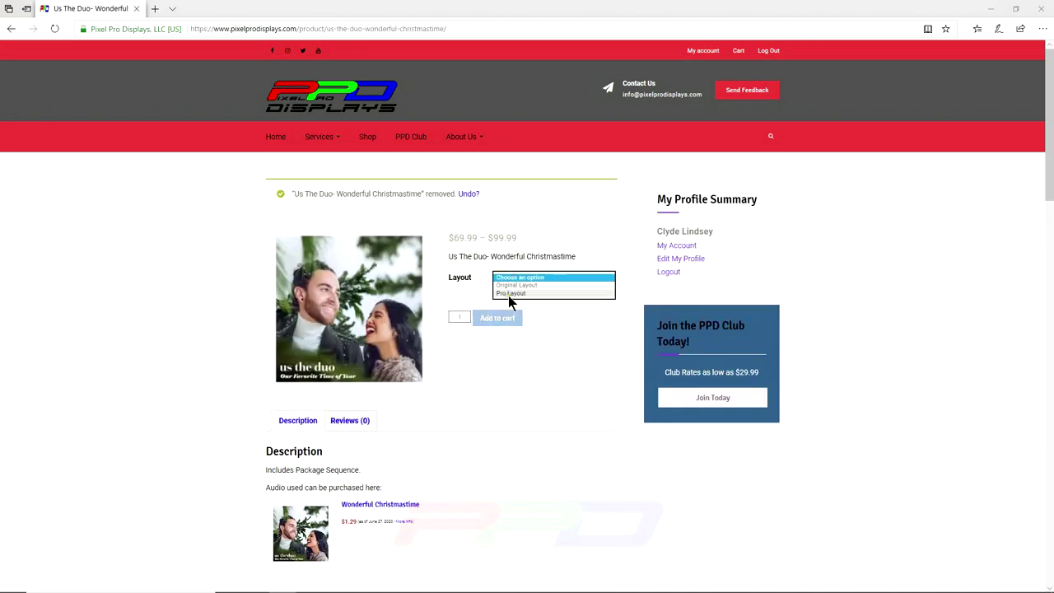
pyautogui.click(504, 286)
pyautogui.click(497, 334)
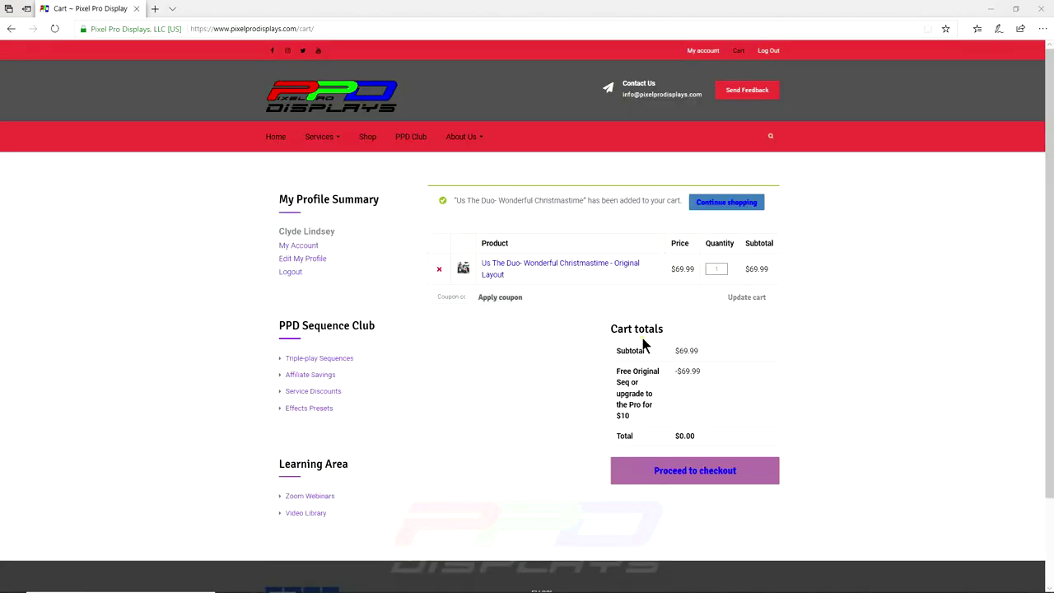
# Check out and place the free $0.00 order, then review its Downloads table
pyautogui.click(676, 476)
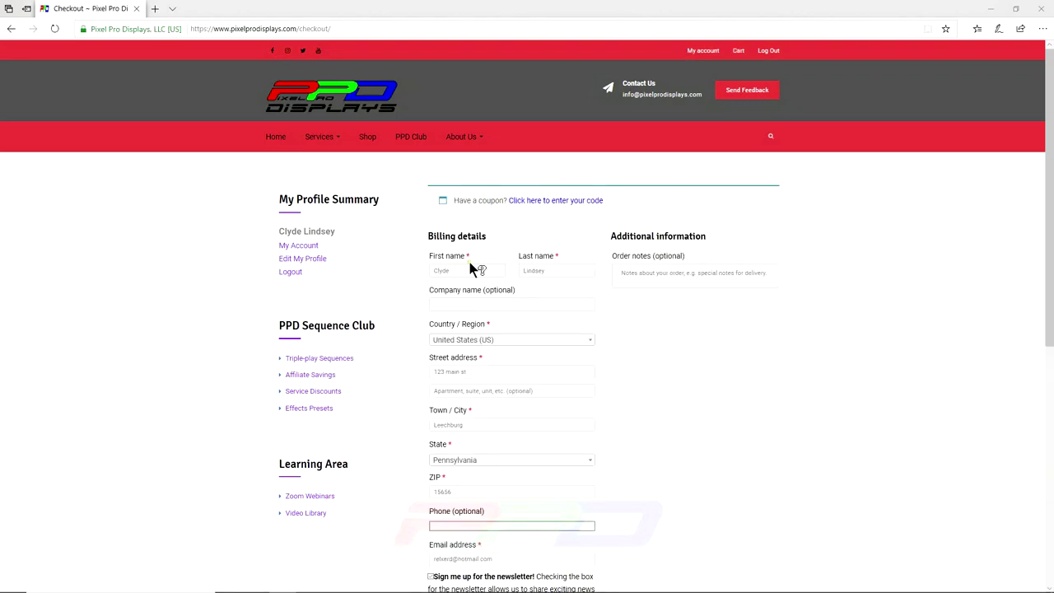
pyautogui.scroll(-5, 585, 416)
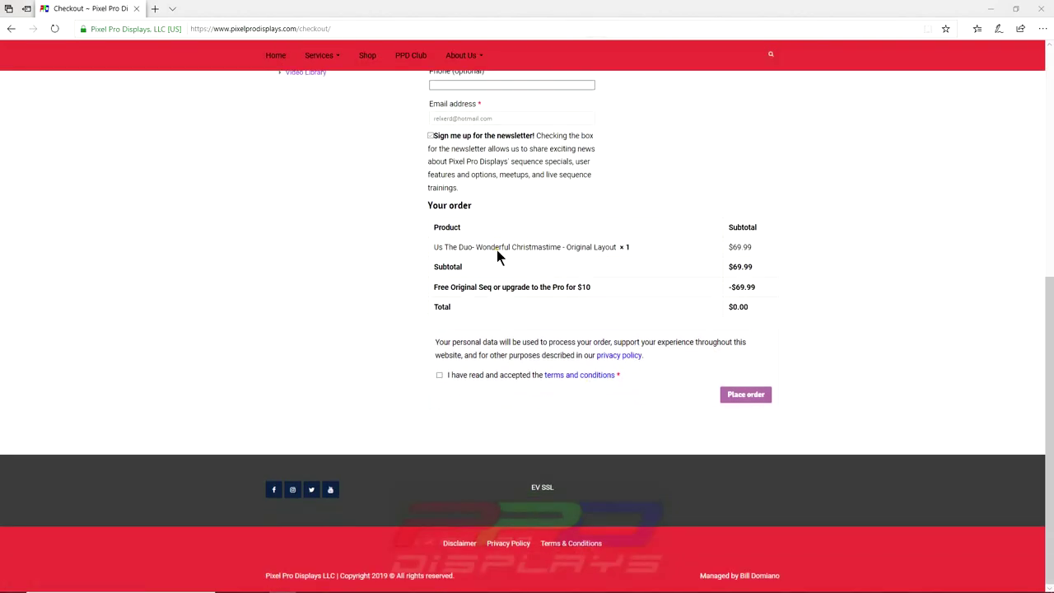
pyautogui.click(745, 394)
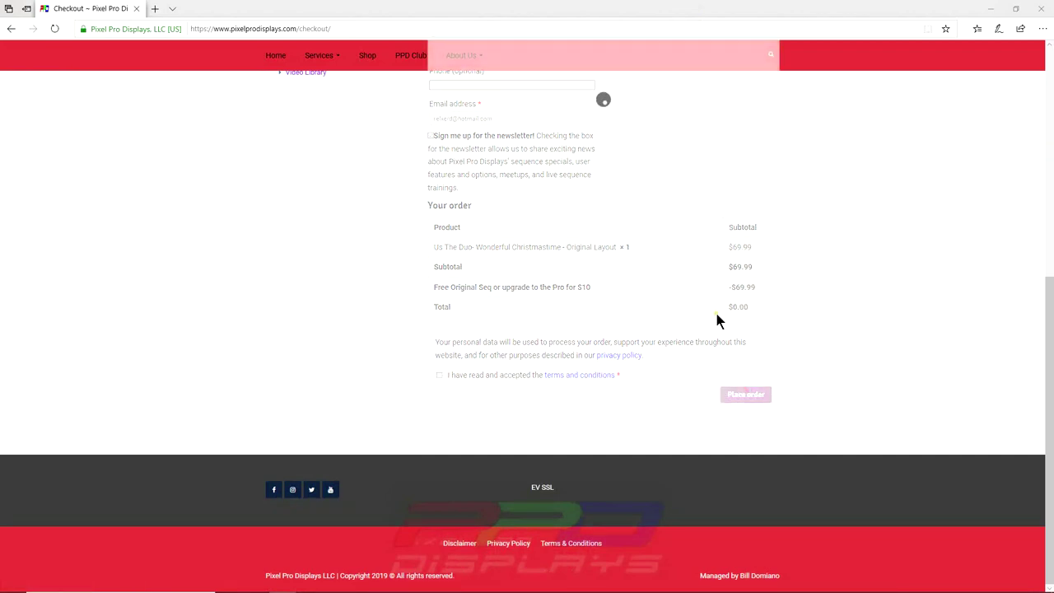
pyautogui.scroll(-3, 626, 354)
pyautogui.scroll(-2, 494, 391)
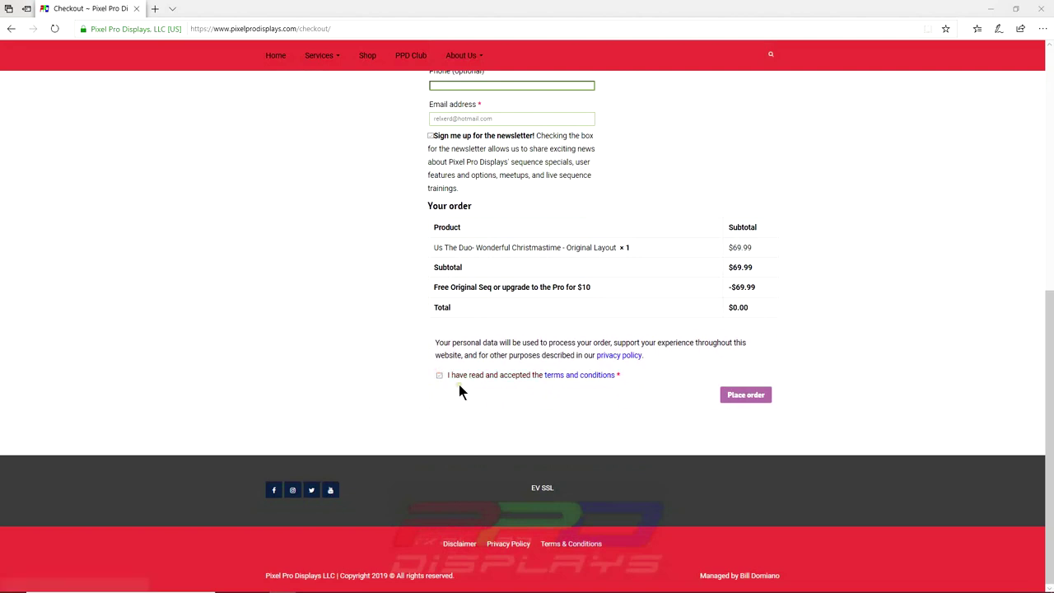
pyautogui.click(746, 397)
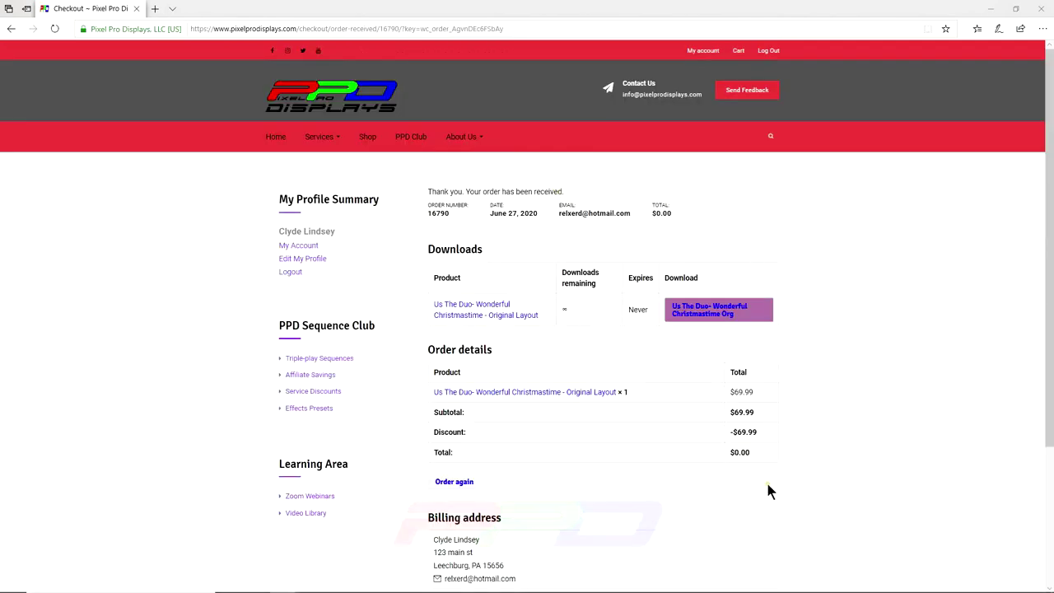
pyautogui.scroll(-3, 665, 336)
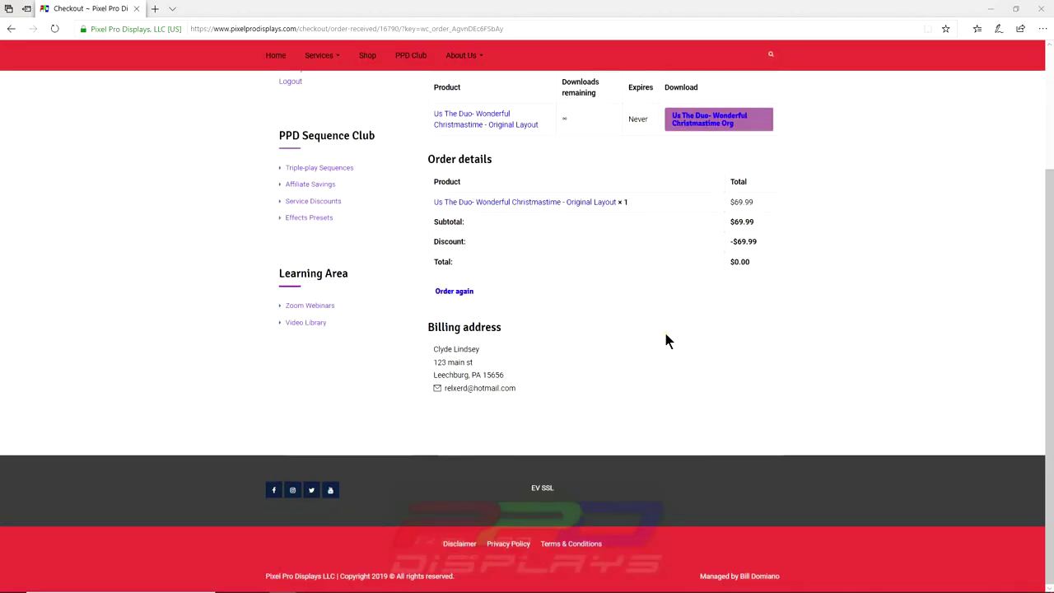
pyautogui.scroll(3, 665, 336)
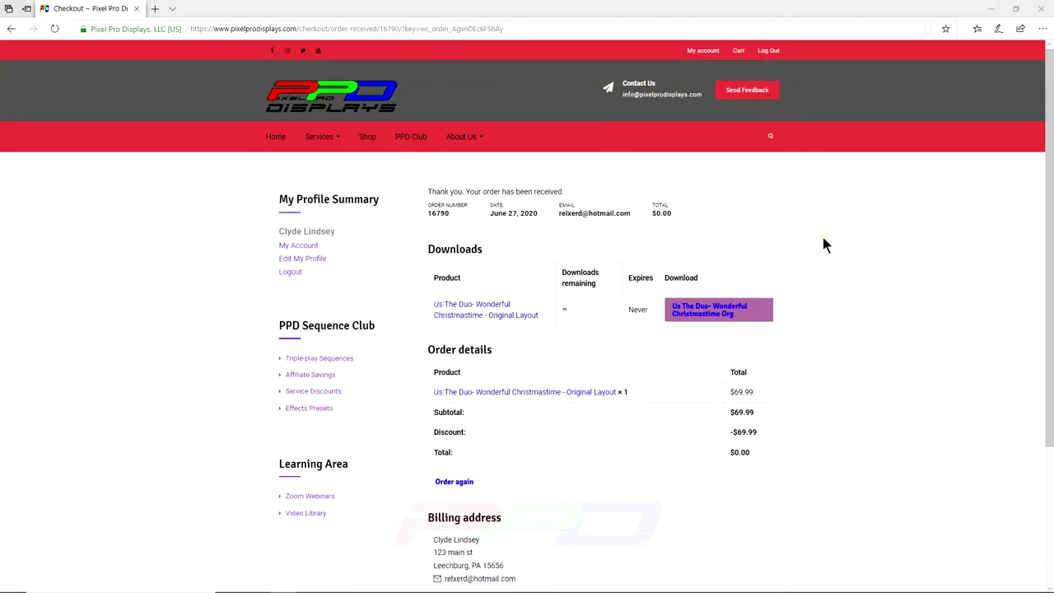
# Save the Us The Duo Original Layout zip and open its Downloads folder
pyautogui.click(698, 319)
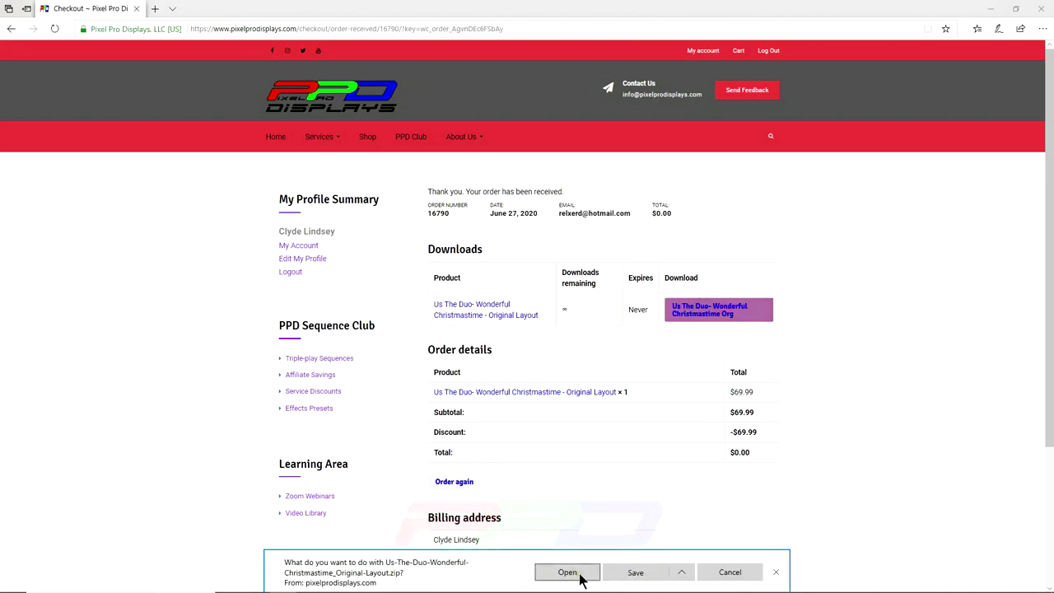
pyautogui.click(632, 574)
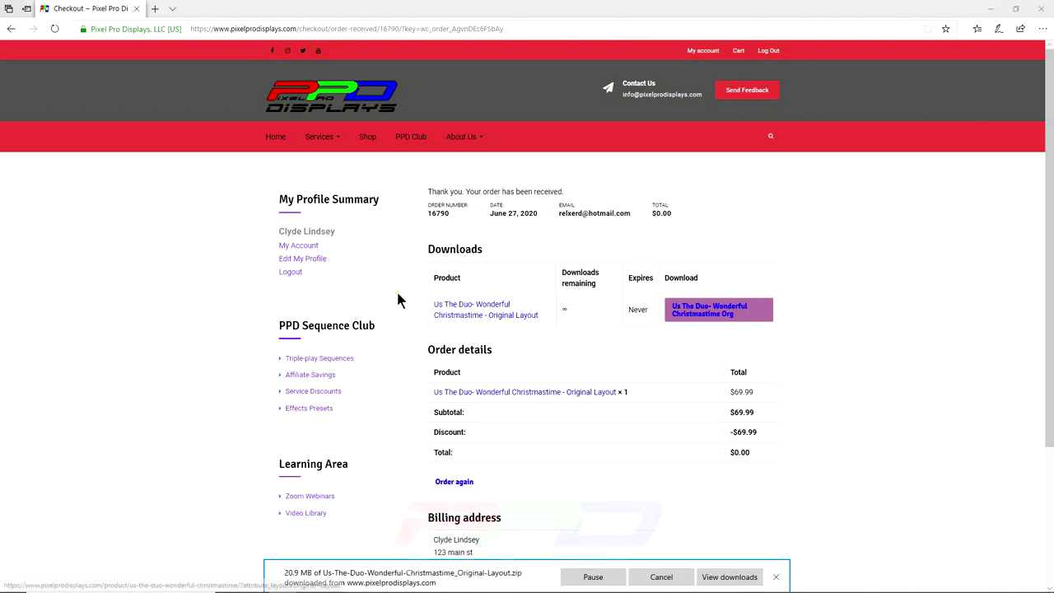
pyautogui.click(730, 577)
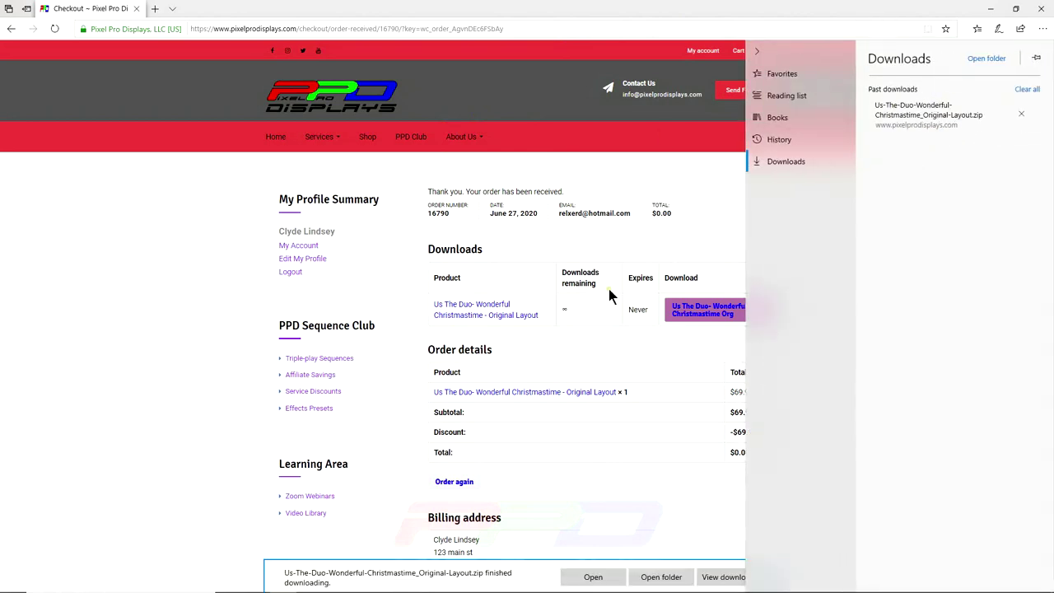
pyautogui.click(988, 60)
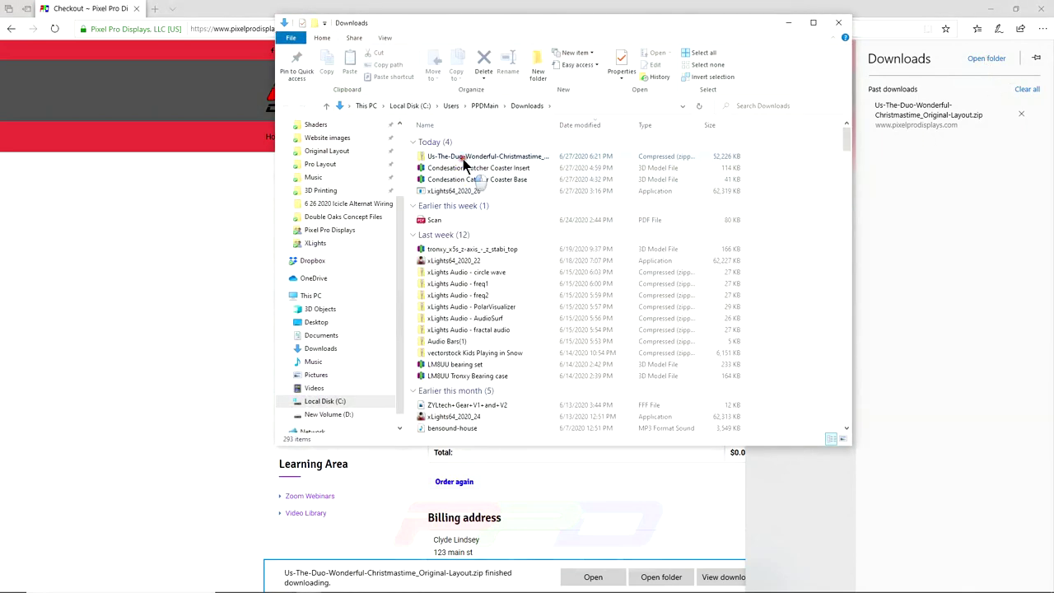
# Copy the Us The Duo zip and open Desktop > xLights > xLights Layout
pyautogui.rightClick(464, 168)
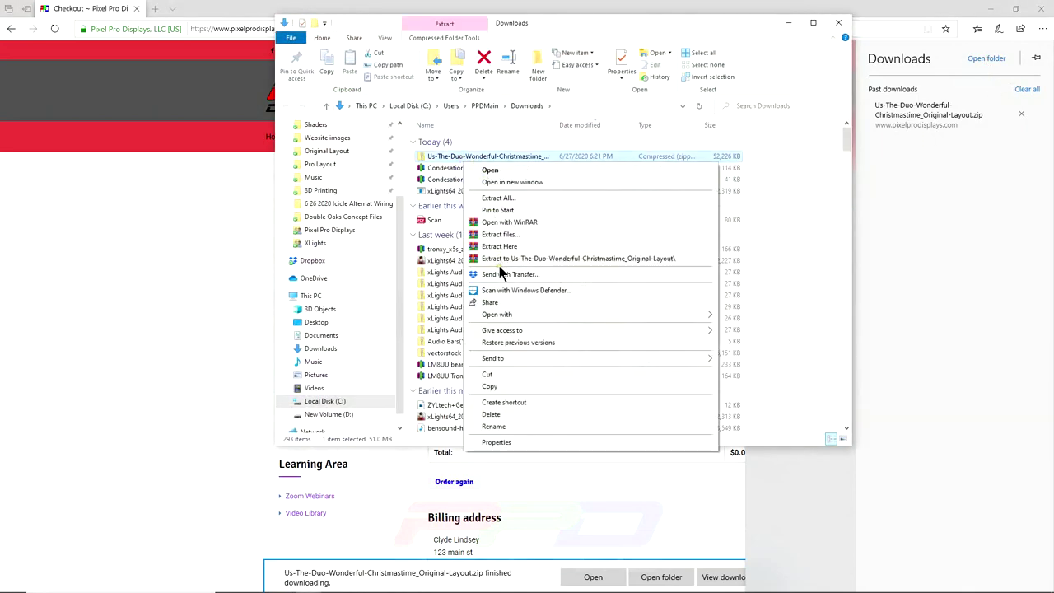
pyautogui.click(490, 385)
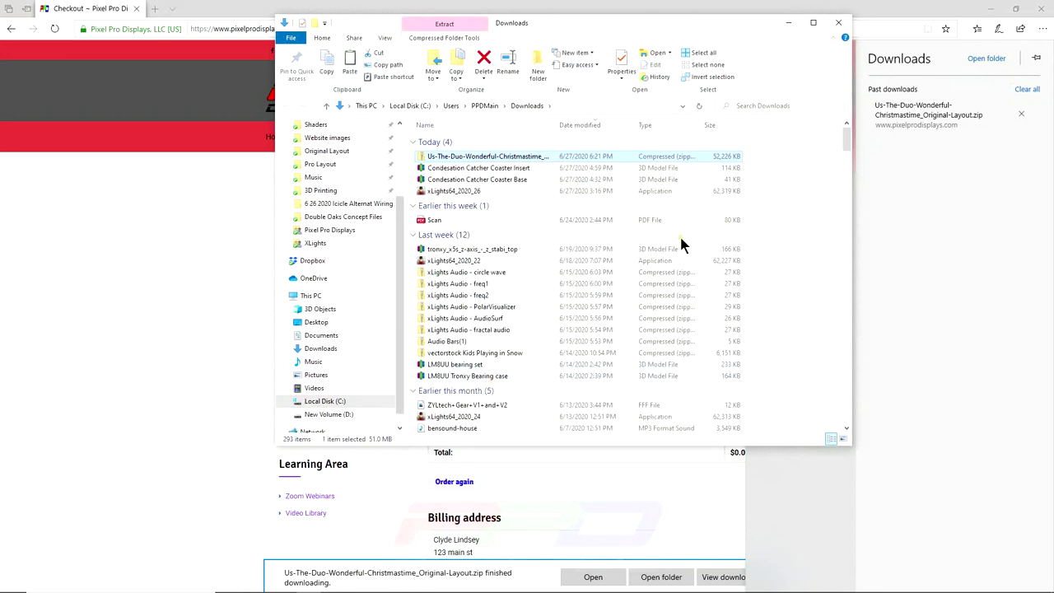
pyautogui.click(521, 97)
pyautogui.scroll(3, 391, 186)
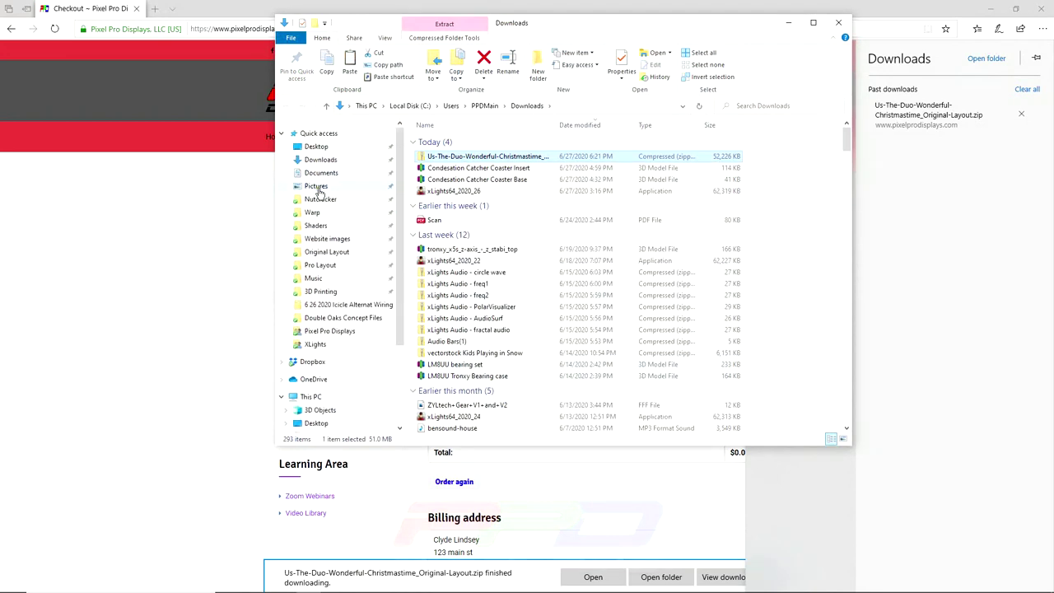
pyautogui.click(313, 148)
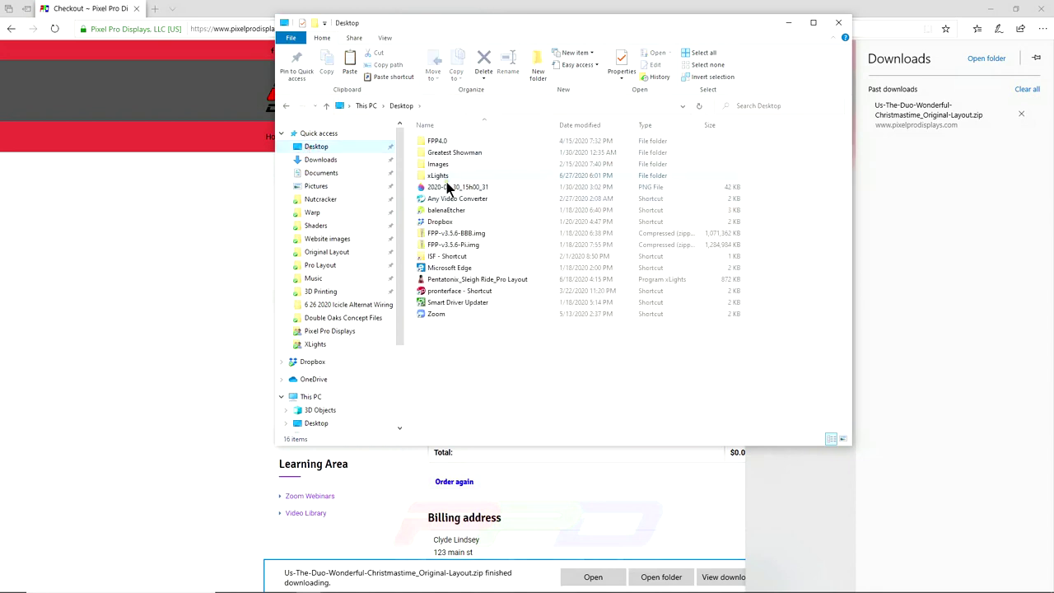
pyautogui.doubleClick(442, 176)
pyautogui.doubleClick(436, 165)
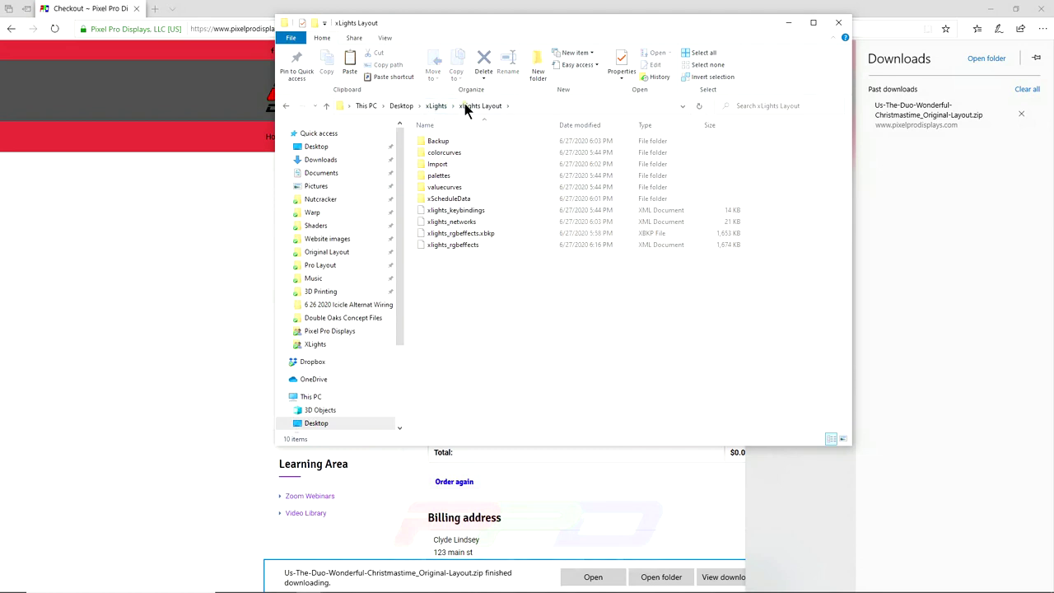
pyautogui.moveTo(470, 13); pyautogui.dragTo(441, 38)
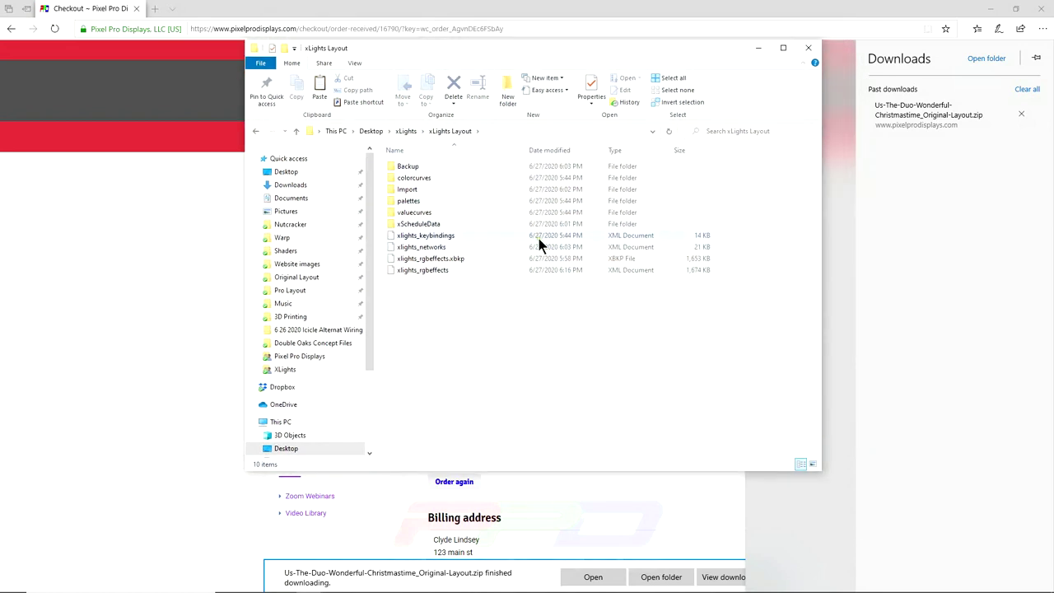
# Paste the Us The Duo zip into the Import folder beside the Train-Shake up Christmas zip
pyautogui.doubleClick(407, 190)
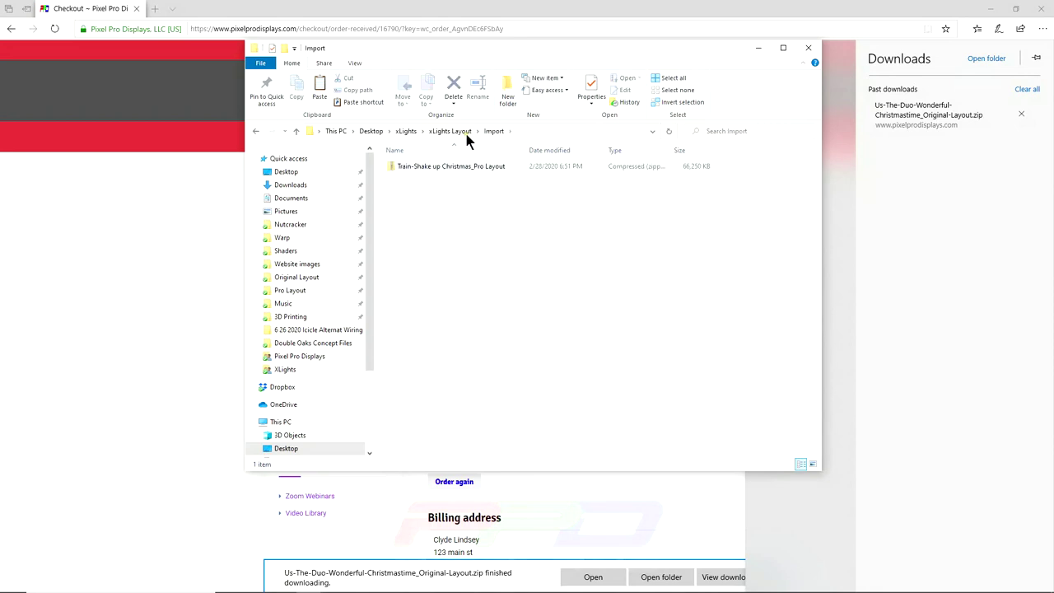
pyautogui.click(451, 132)
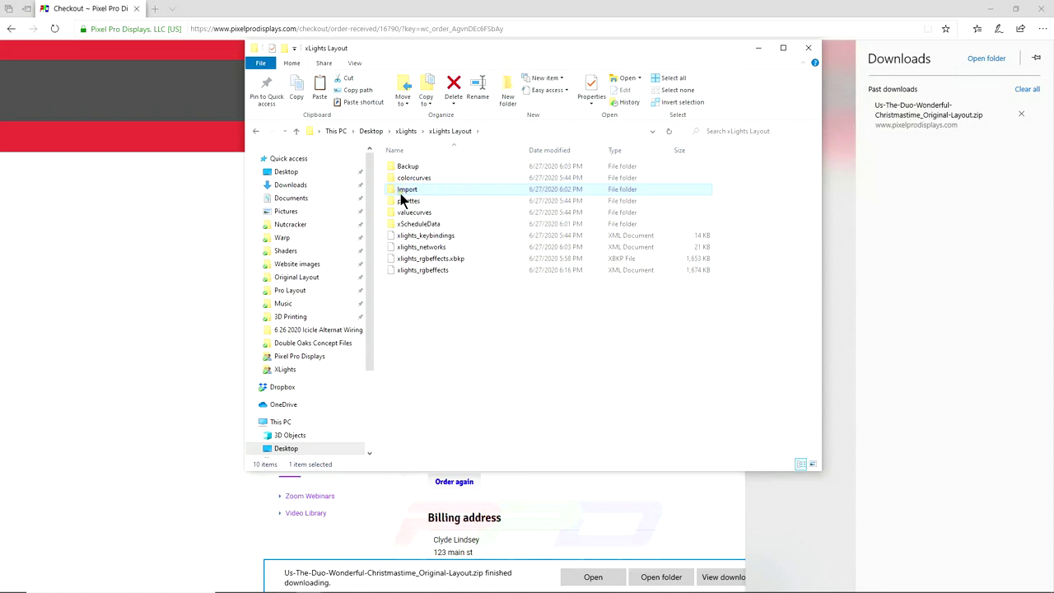
pyautogui.rightClick(431, 331)
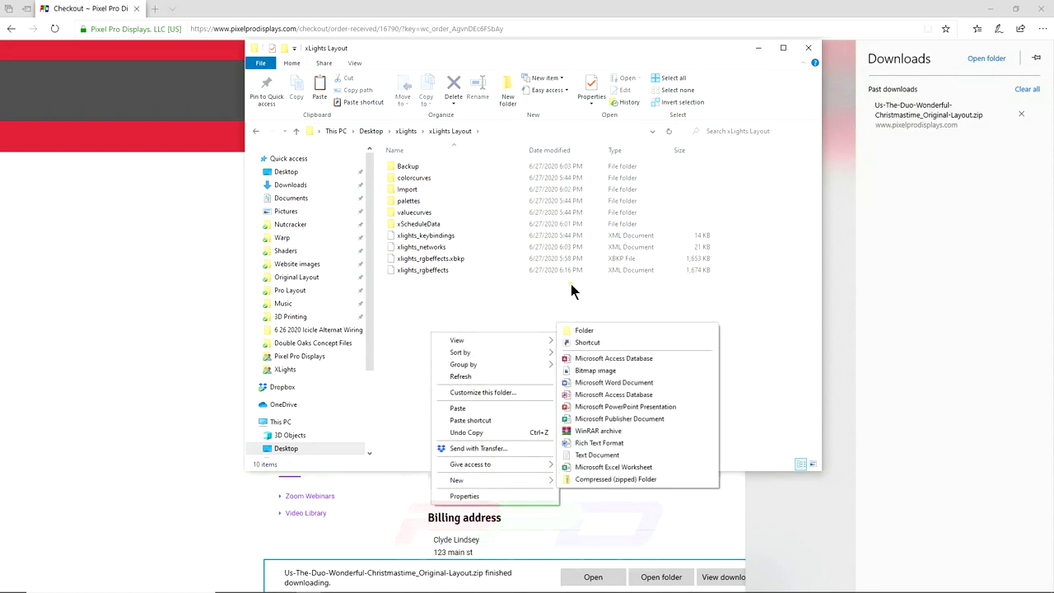
pyautogui.moveTo(494, 480)
pyautogui.click(396, 195)
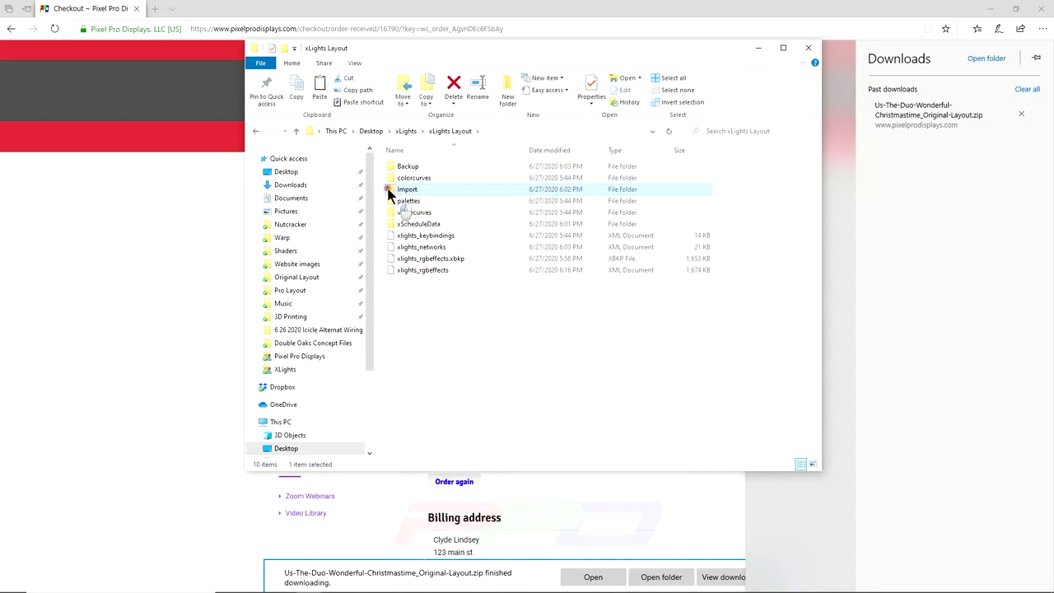
pyautogui.doubleClick(397, 194)
pyautogui.rightClick(442, 215)
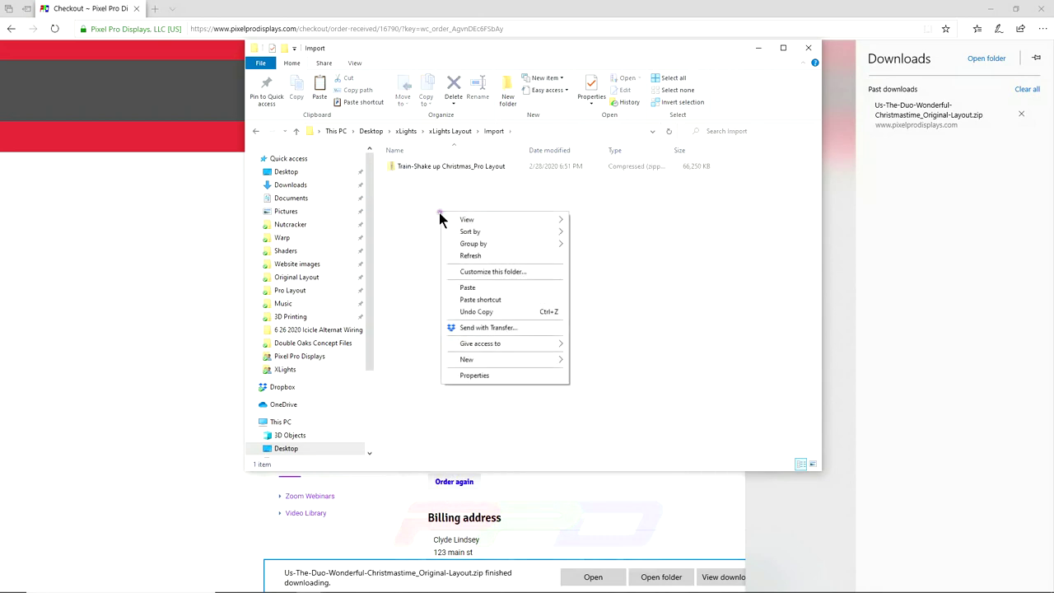
pyautogui.click(458, 289)
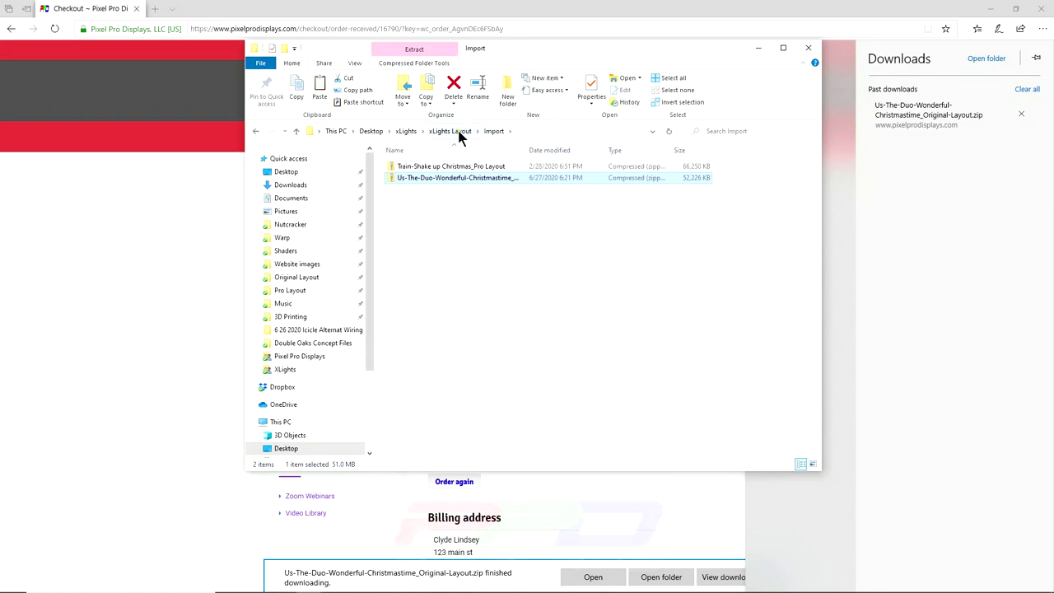
# Close File Explorer and the Edge downloads panel, then go to My account
pyautogui.click(807, 49)
pyautogui.click(177, 419)
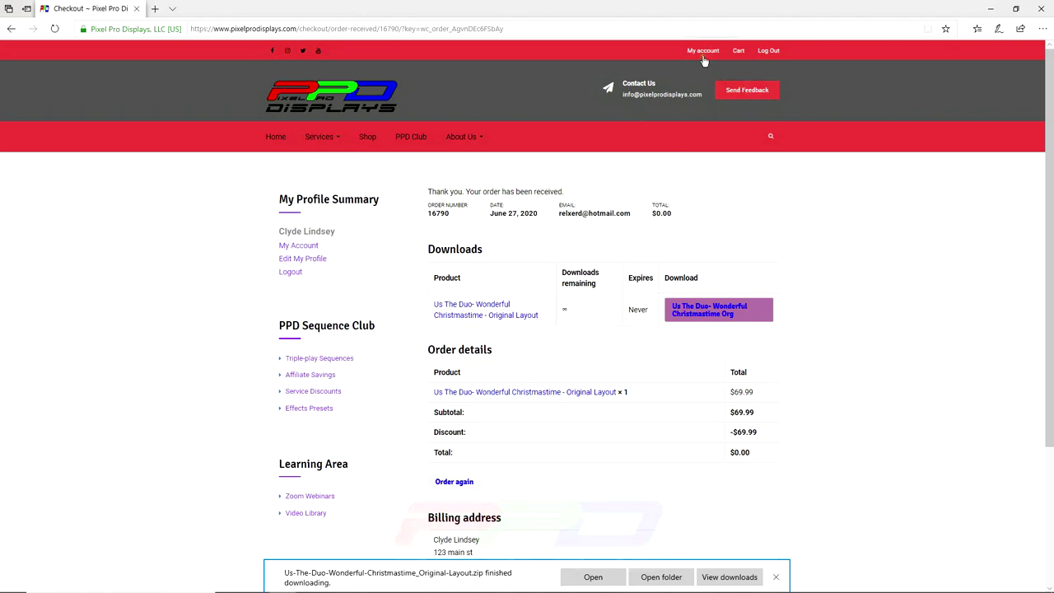
pyautogui.click(291, 247)
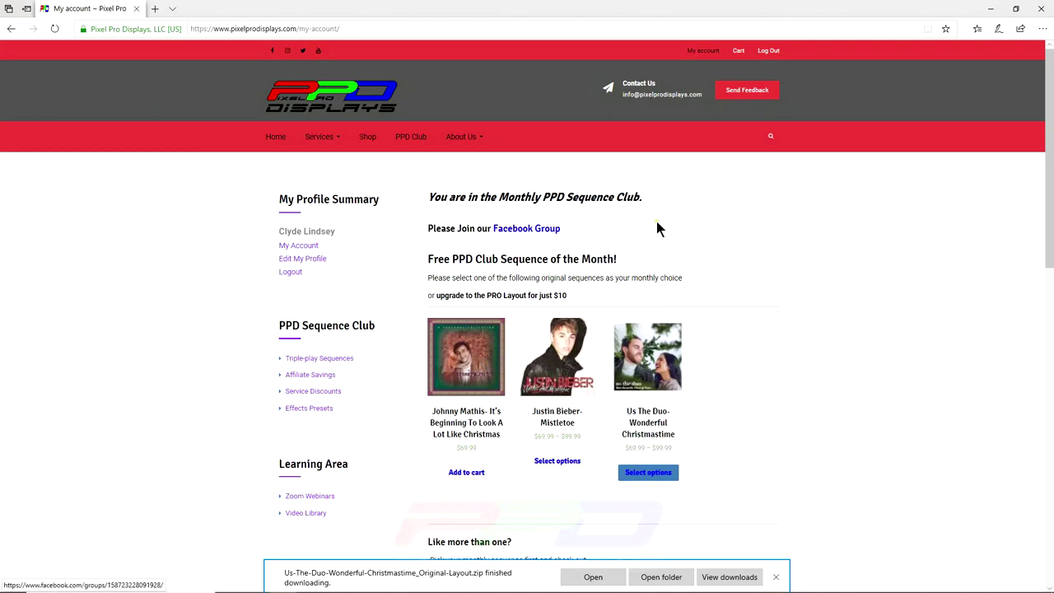
# Go to the Downloads link under Shopping Options to open the account's downloads page
pyautogui.scroll(-1, 381, 407)
pyautogui.scroll(-2, 318, 313)
pyautogui.scroll(3, 378, 358)
pyautogui.scroll(-4, 378, 353)
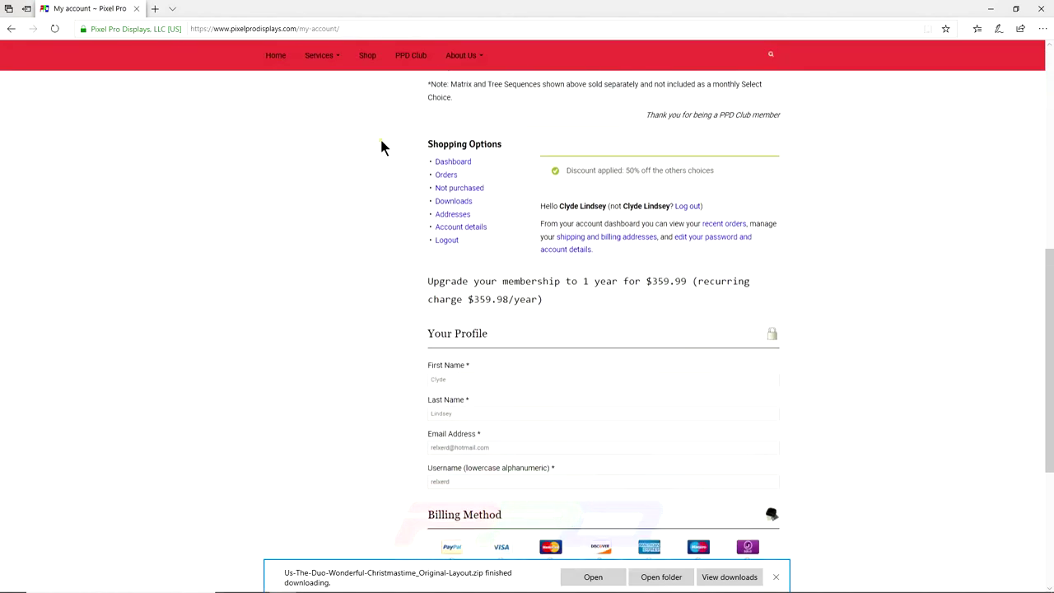
pyautogui.scroll(2, 524, 232)
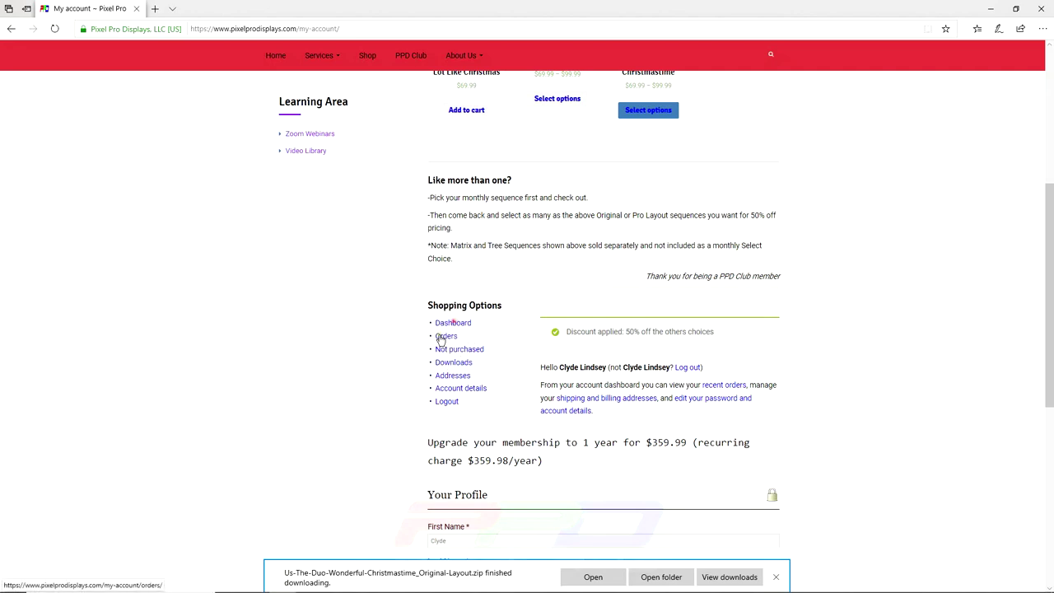
pyautogui.moveTo(445, 336); pyautogui.dragTo(356, 354)
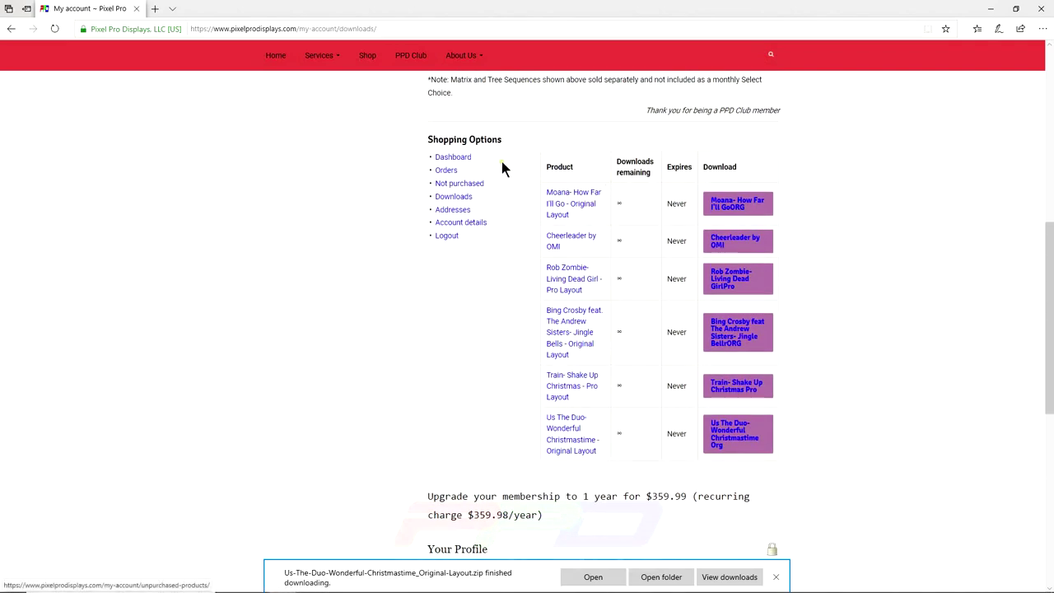
# Review the six purchased sequences in the downloads table and close the finished-download notification bar
pyautogui.scroll(2, 372, 378)
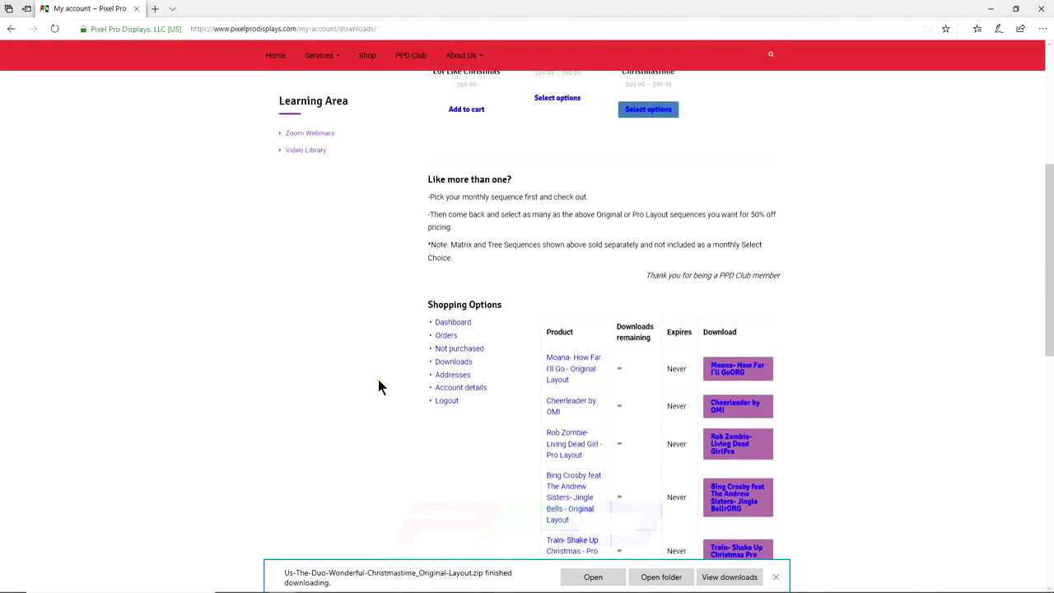
pyautogui.scroll(-4, 388, 382)
pyautogui.scroll(3, 700, 239)
pyautogui.scroll(1, 659, 362)
pyautogui.scroll(-1, 643, 437)
pyautogui.scroll(-1, 641, 404)
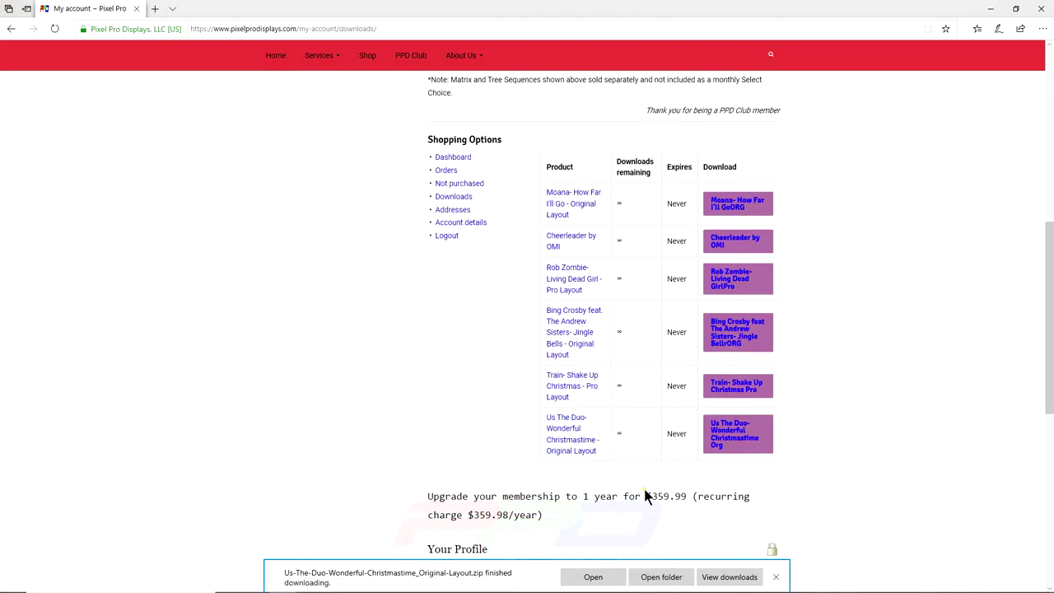
pyautogui.click(776, 577)
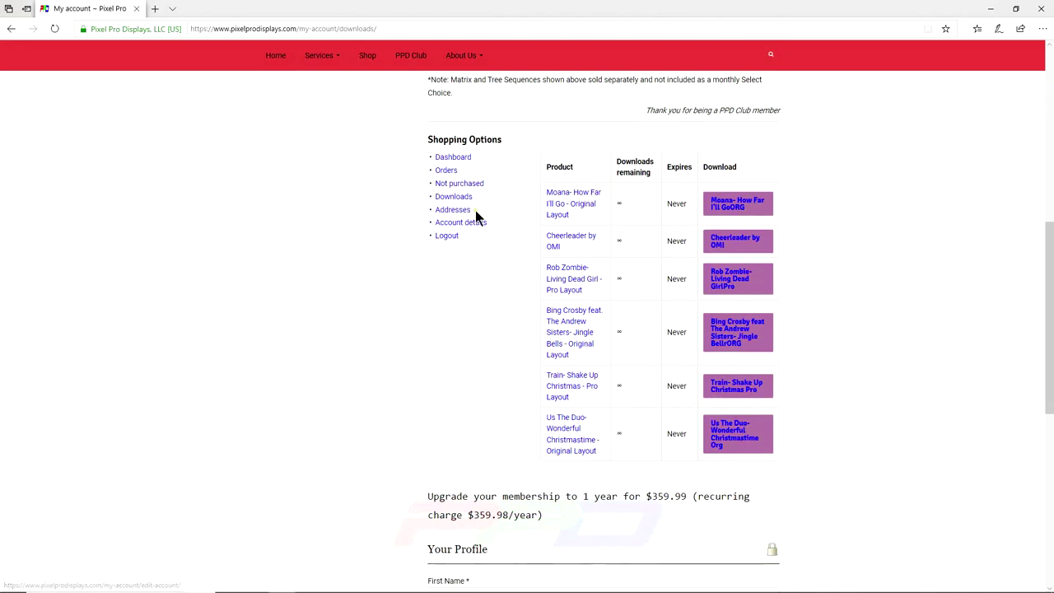